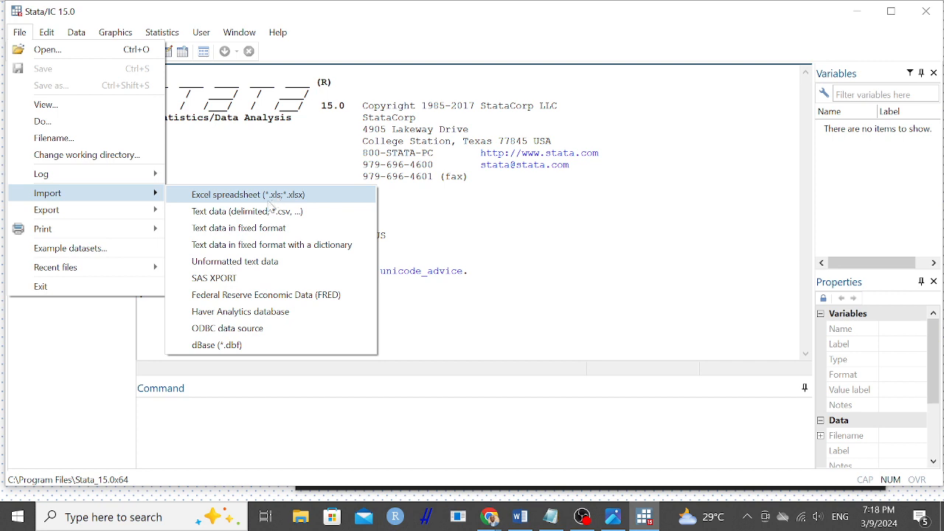
Start an Excel spreadsheet import and choose the file ObservationData_rarzjyb from the STATA Directory folder.
left_click(268, 199)
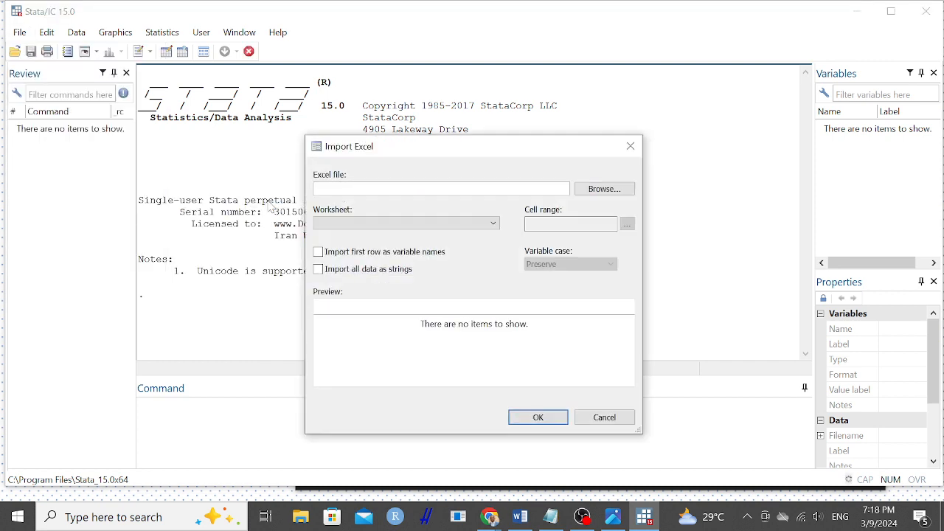
left_click(603, 191)
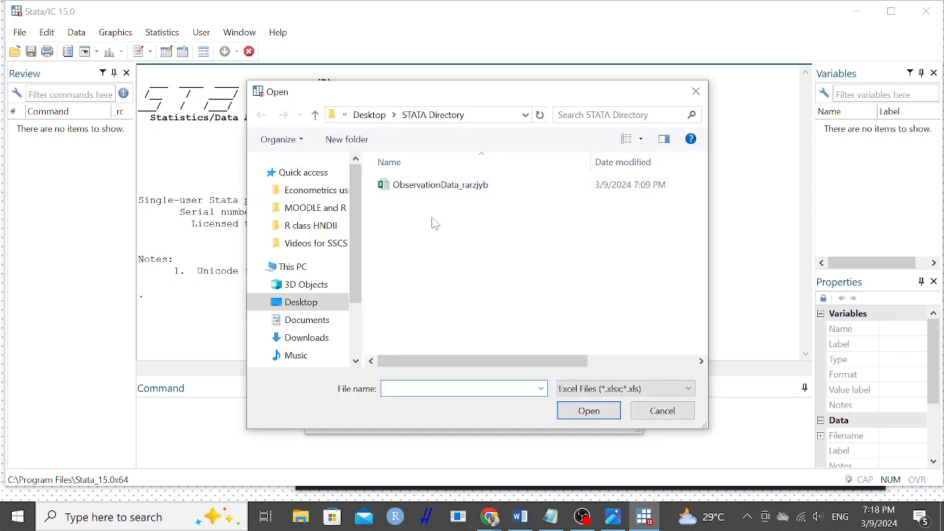
left_click(448, 189)
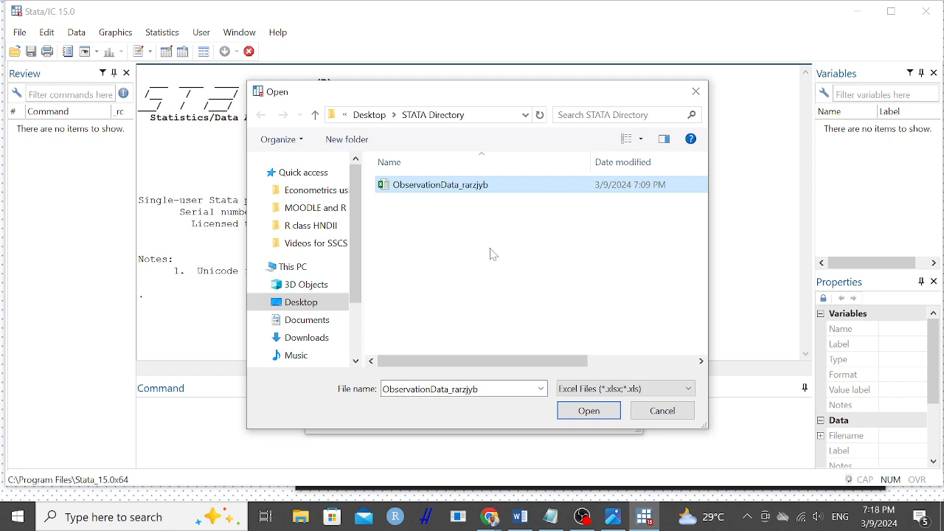
left_click(580, 412)
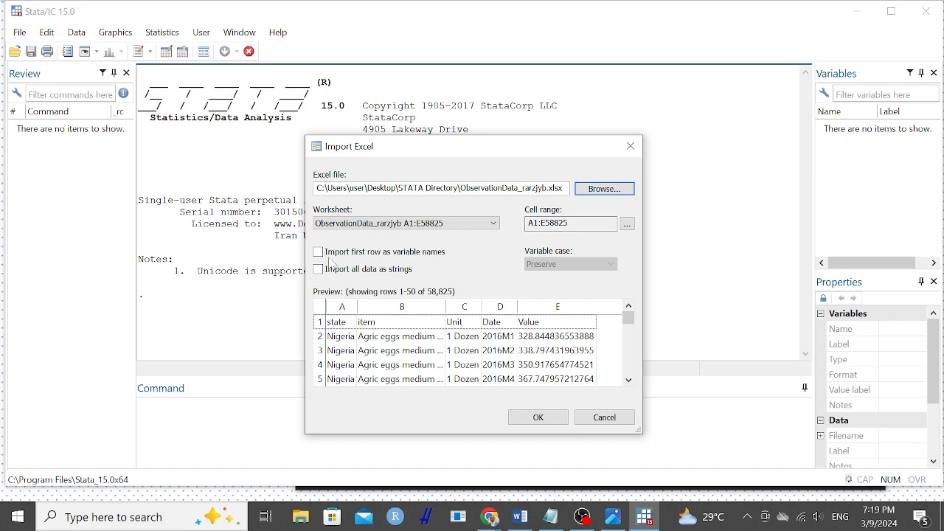
Keep the cell range A1:E58825, treat the first row as variable names, and import the worksheet.
left_click(626, 224)
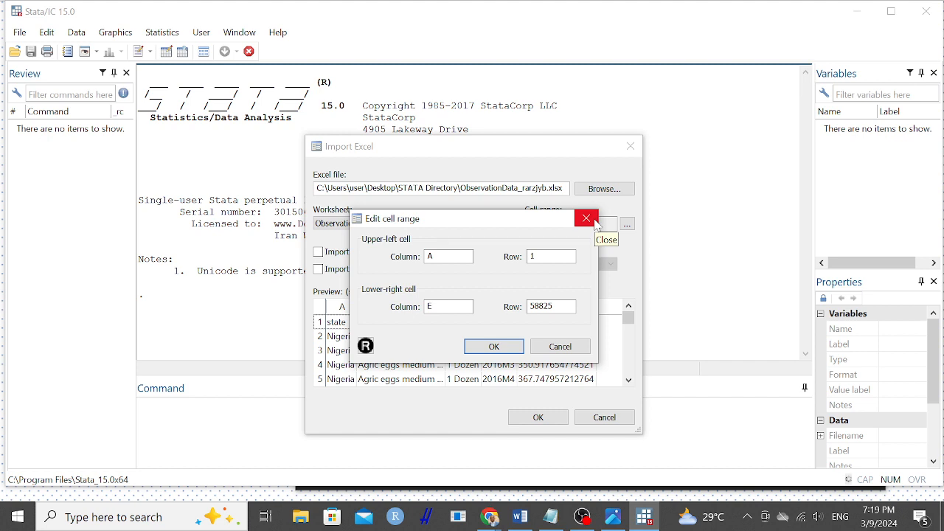
left_click(504, 345)
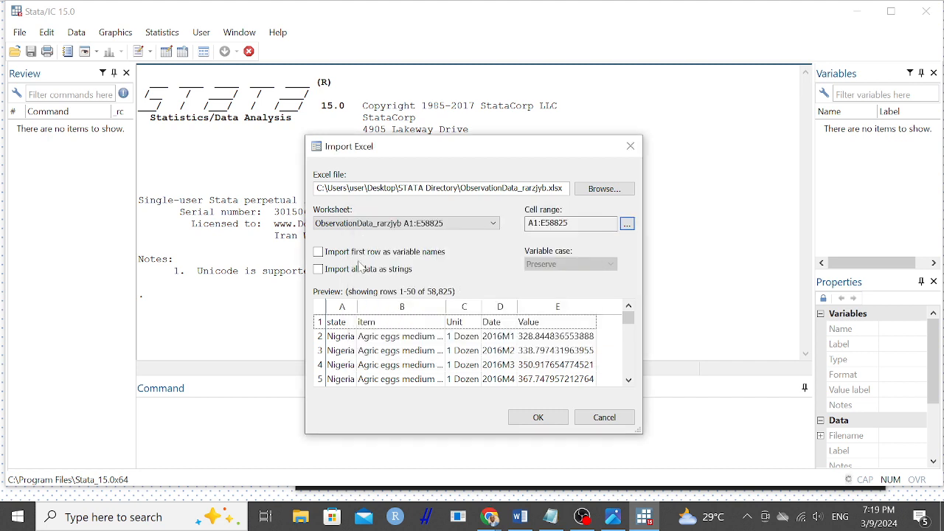
left_click(319, 253)
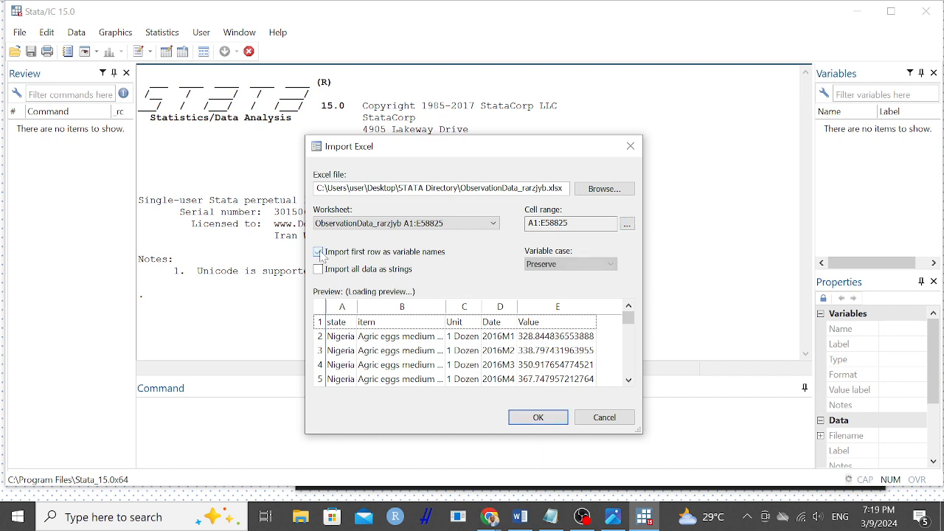
left_click(320, 254)
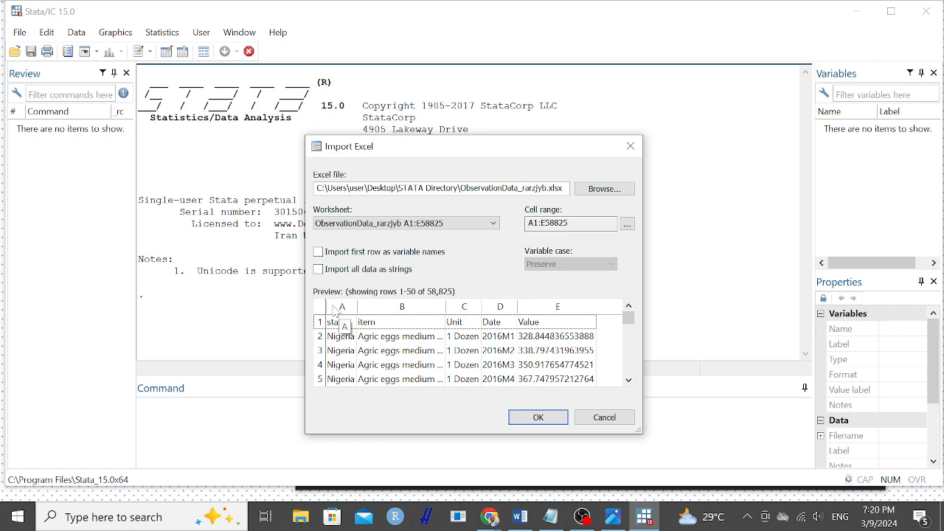
left_click(318, 252)
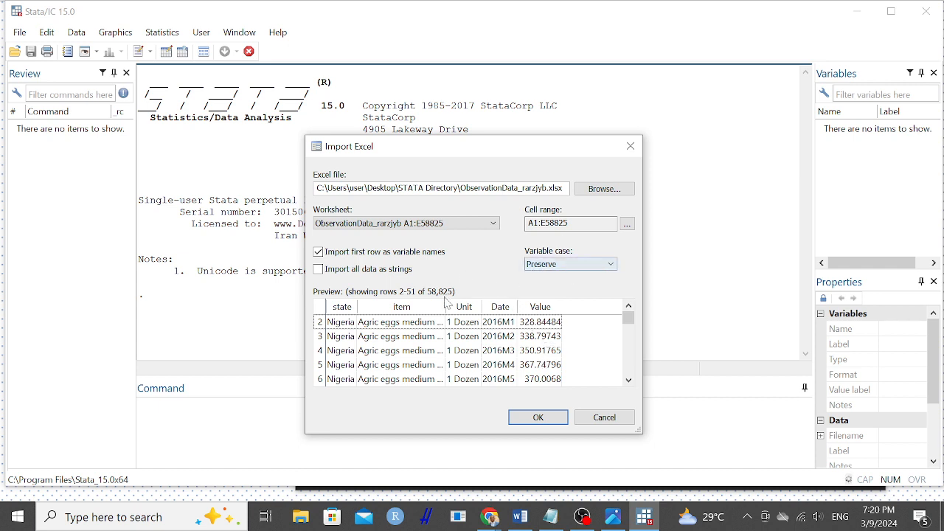
left_click(531, 424)
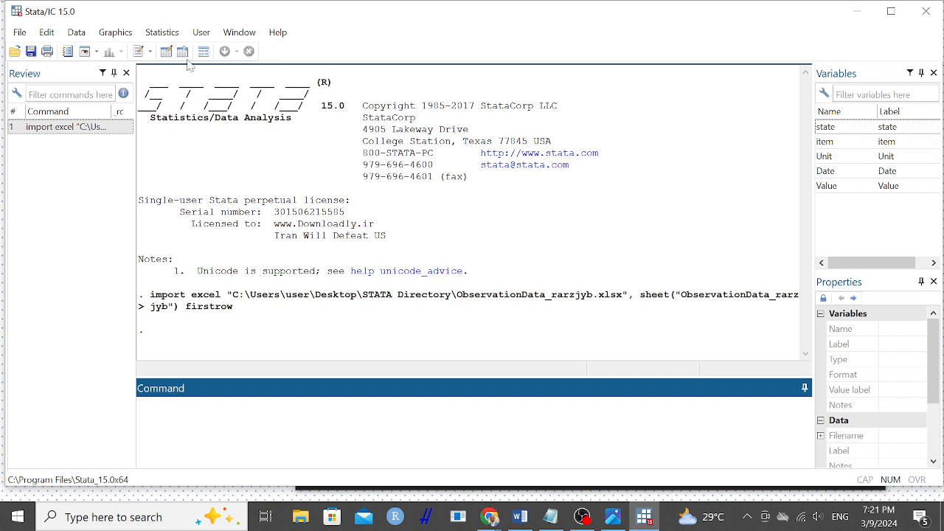
Inspect the imported observations in the Data Editor, and close it.
left_click(166, 51)
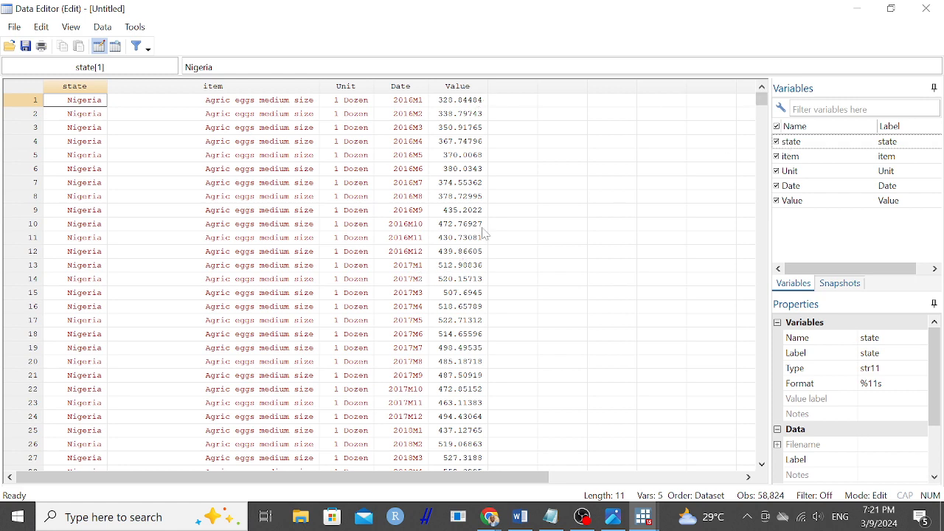
mouse_move(761, 98)
left_mouse_down()
mouse_move(780, 374)
mouse_move(764, 455)
mouse_move(763, 118)
mouse_move(772, 92)
left_mouse_up()
left_click(926, 8)
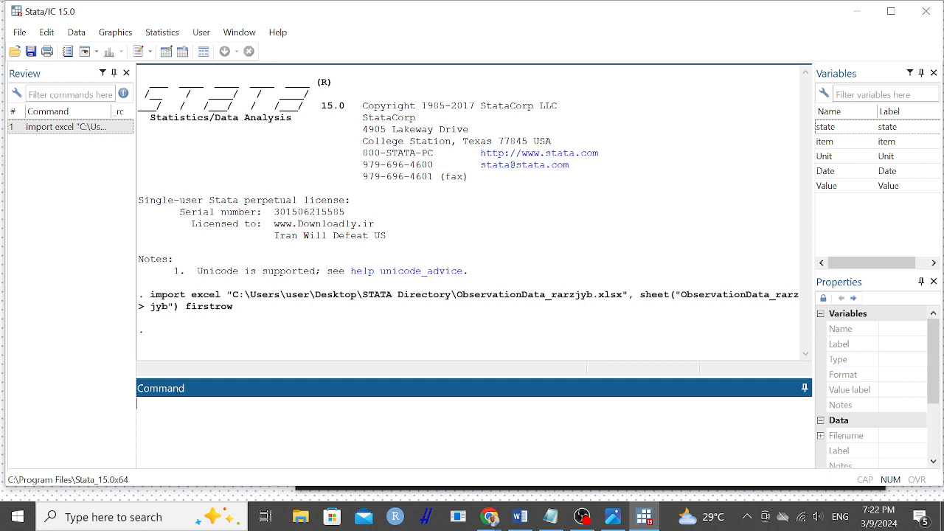
Run clear to remove the imported Excel data from memory, and check the Data Editor.
type("clear")
key("Return")
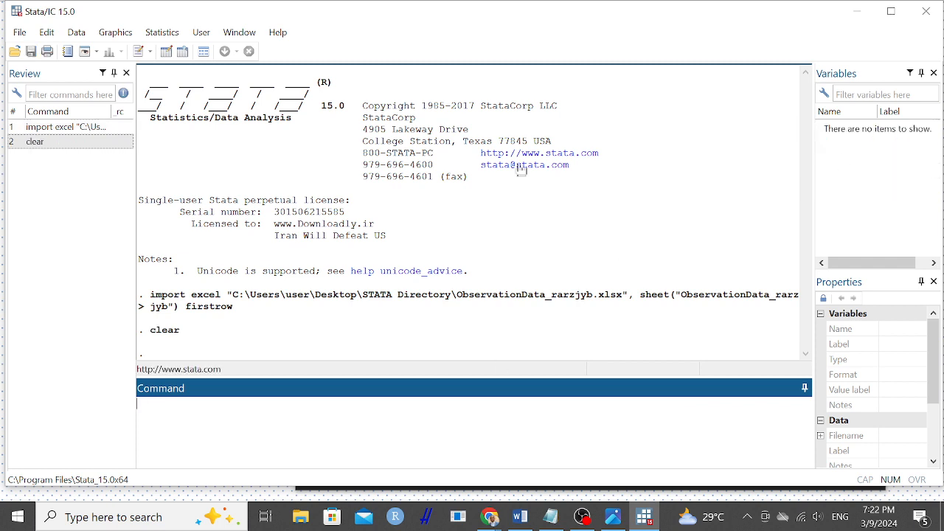
left_click(165, 52)
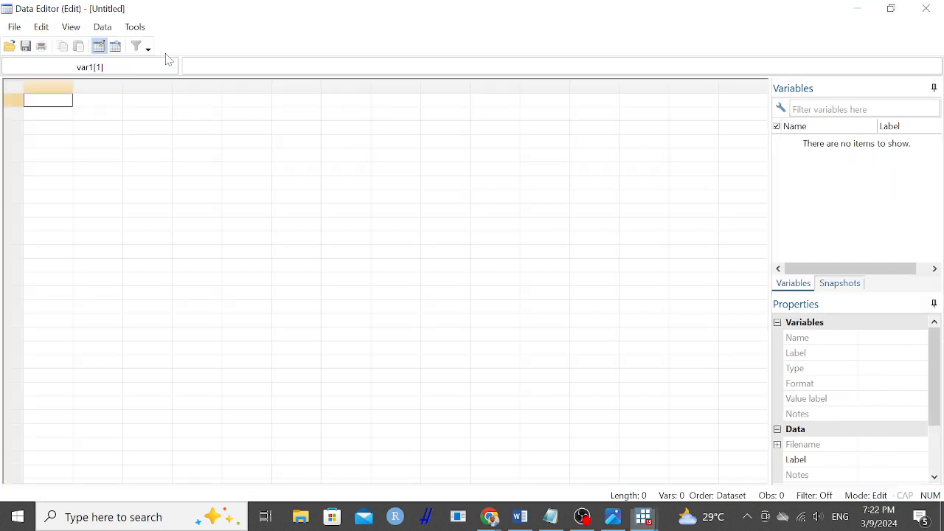
left_click(925, 11)
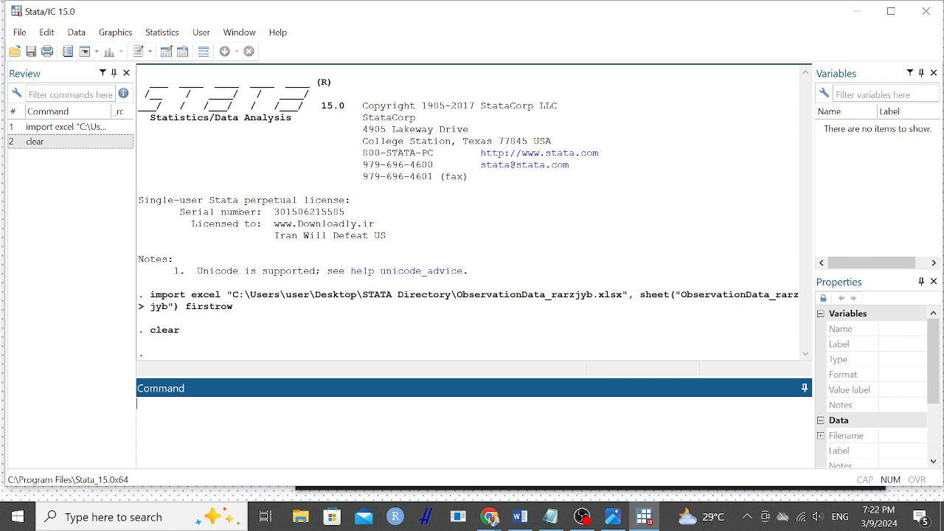
Load the example dataset with the command sysuse auto and view its records in the Data Editor.
type("system")
key("BackSpace")
key("BackSpace")
key("BackSpace")
type("use auto")
key("Return")
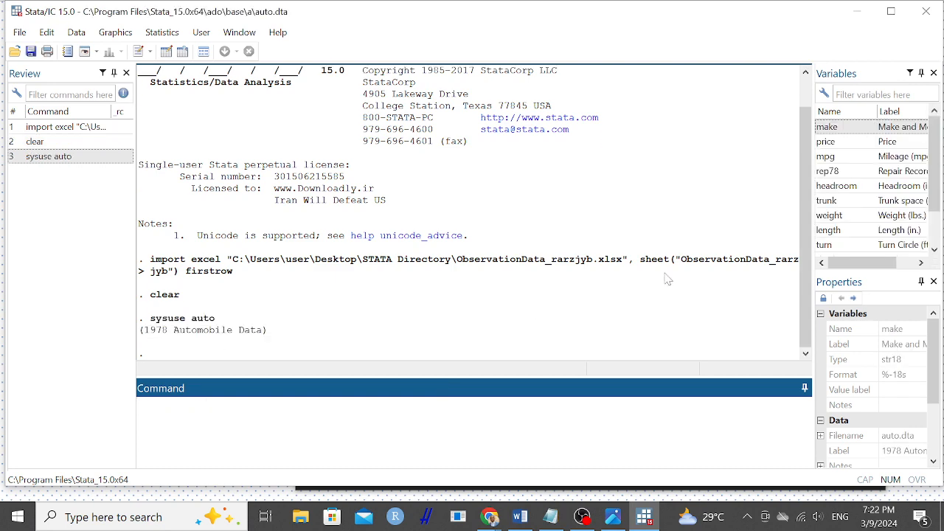
left_click(167, 52)
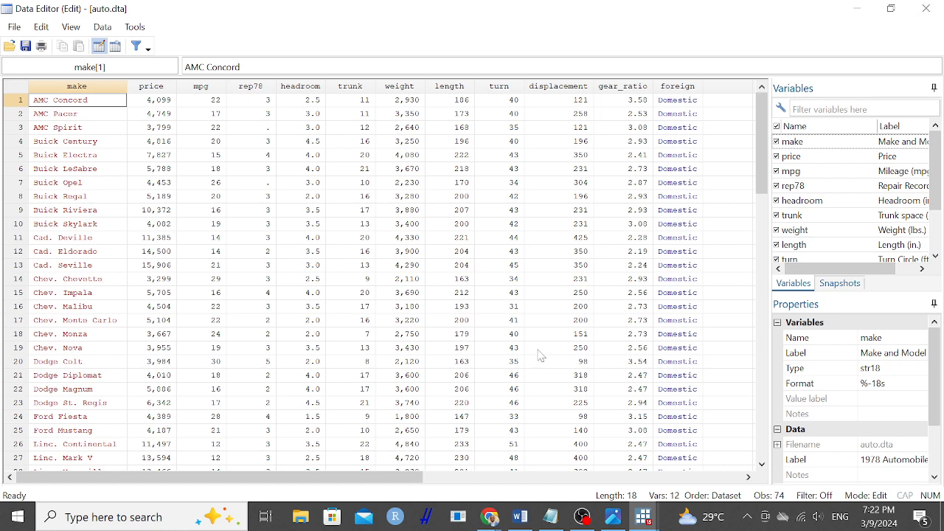
left_click(926, 8)
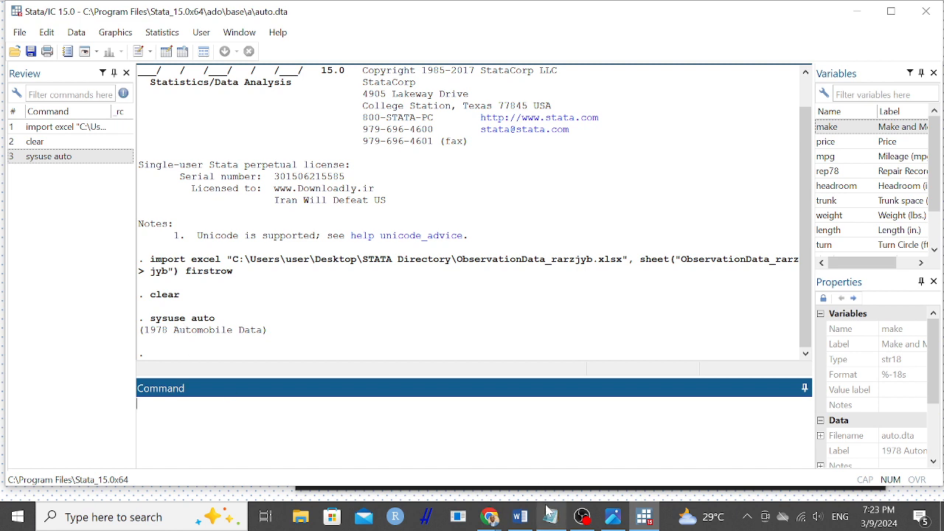
Switch to the untitled Notepad note to review the use command for the hs0 dataset, and minimize it.
mouse_move(546, 506)
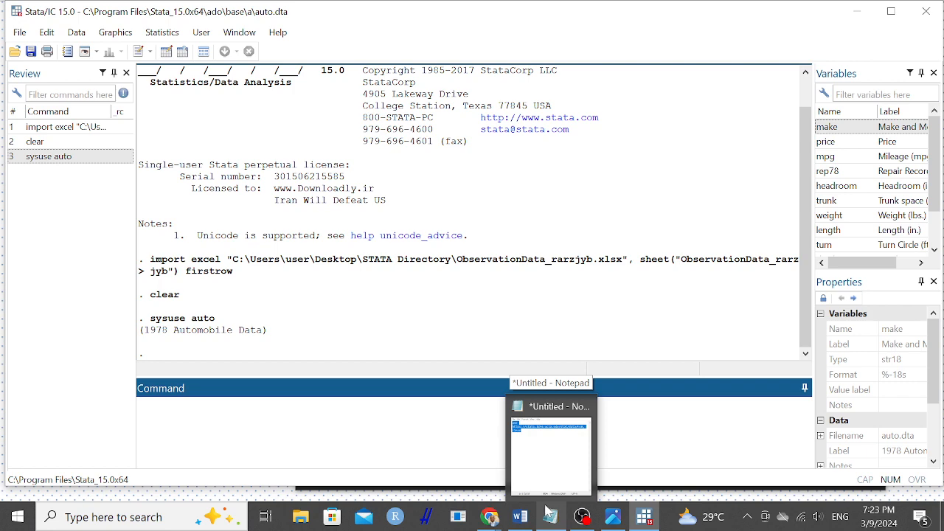
left_click(546, 497)
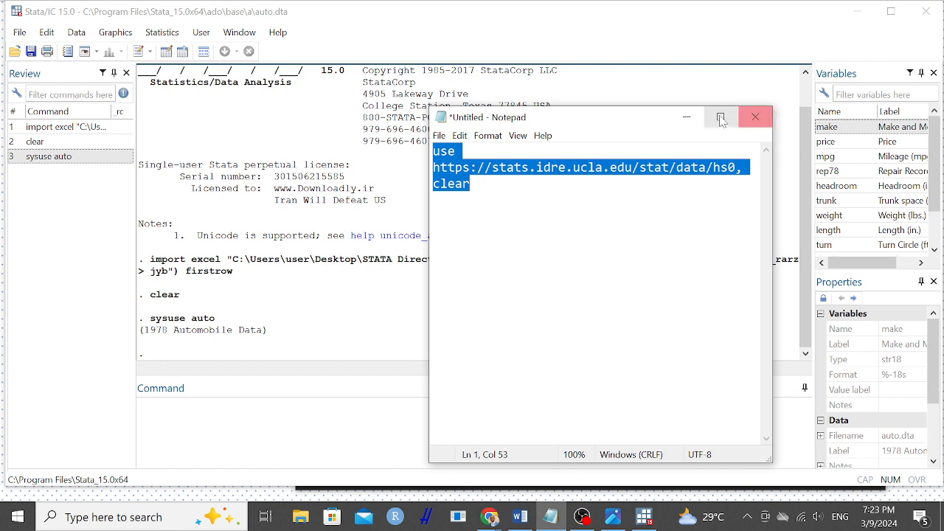
left_click(686, 118)
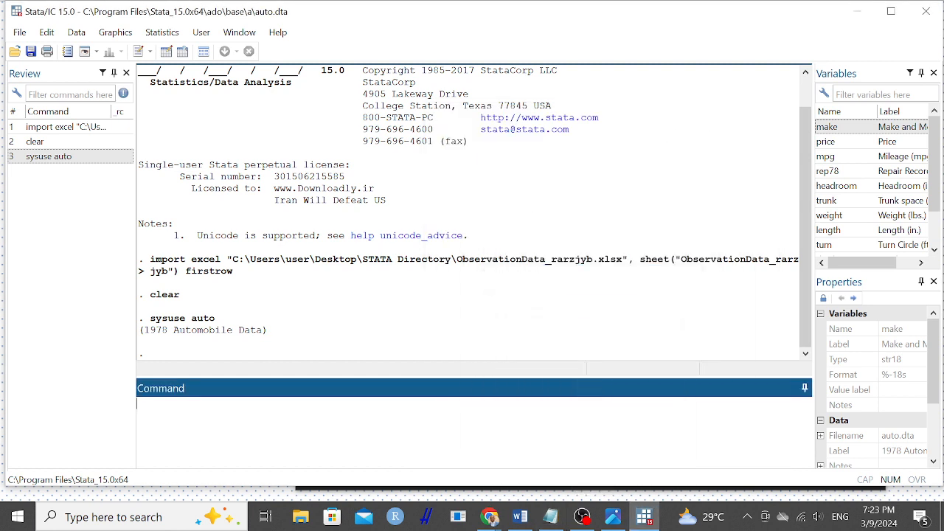
Run clear to remove the auto dataset from memory, and check the Data Editor.
type("clear")
key("Return")
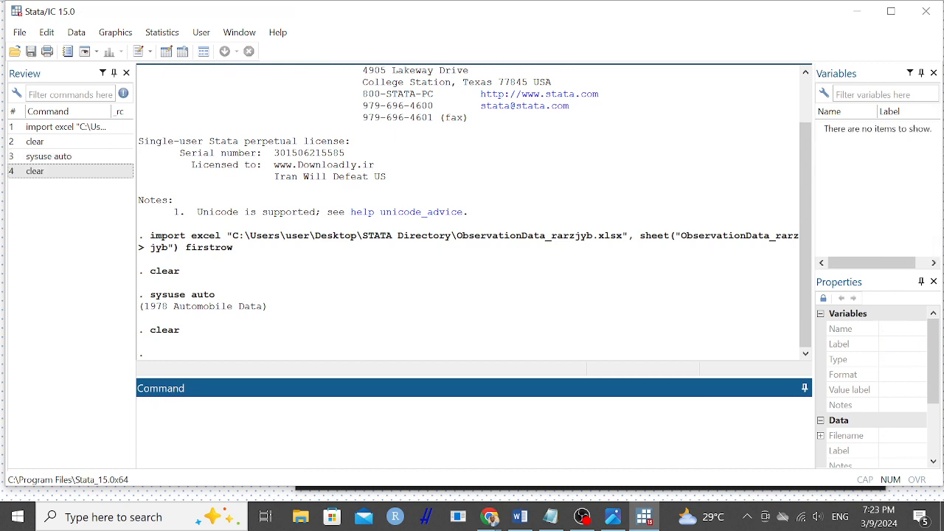
left_click(166, 52)
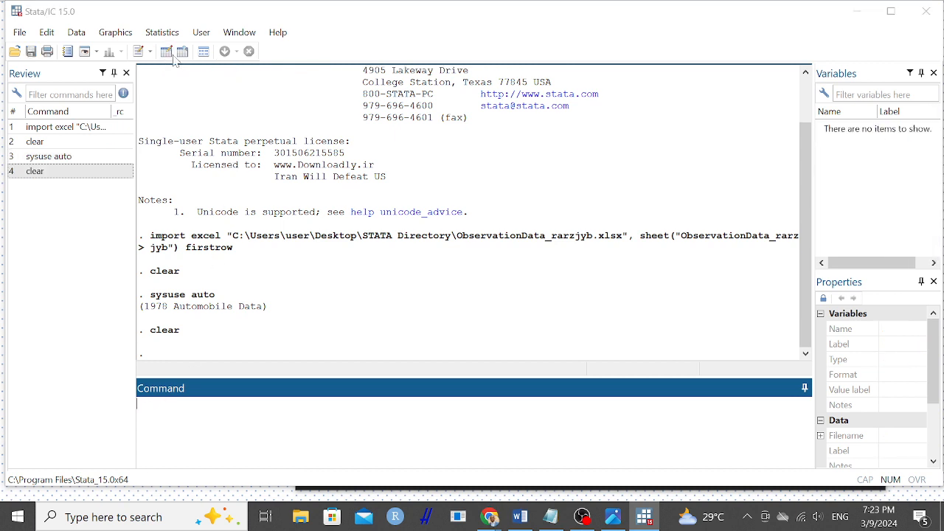
left_click(926, 8)
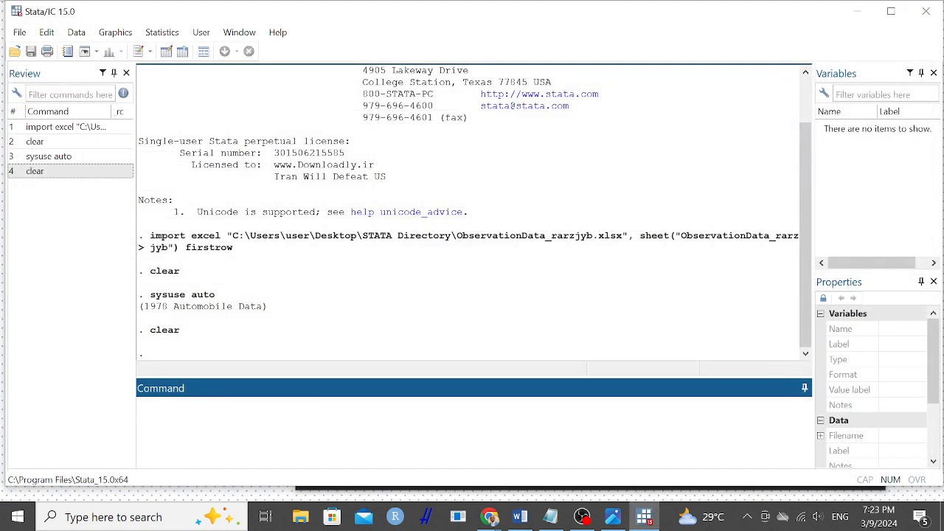
type("use https://stats.idre.ucla.edu/stat/data/hs0, clear")
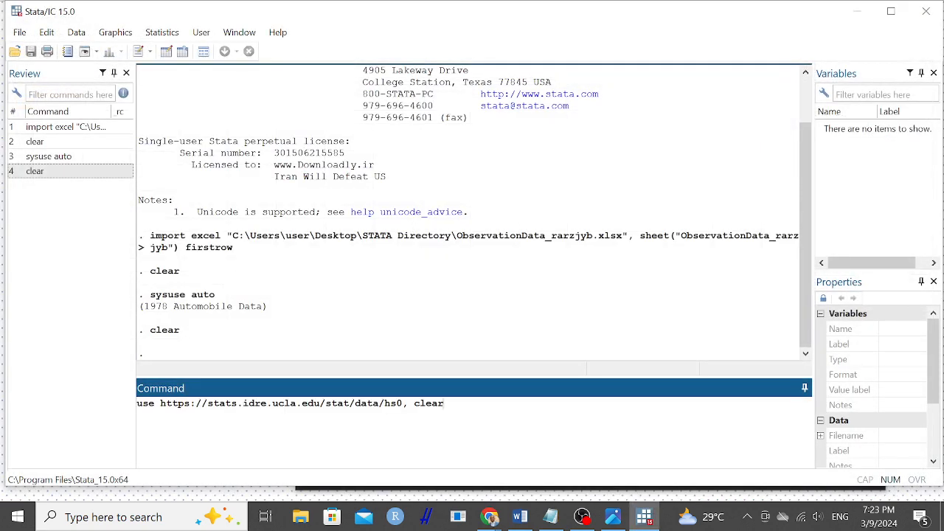
left_click_drag(160, 403, 267, 403)
left_click(444, 404)
key("Escape")
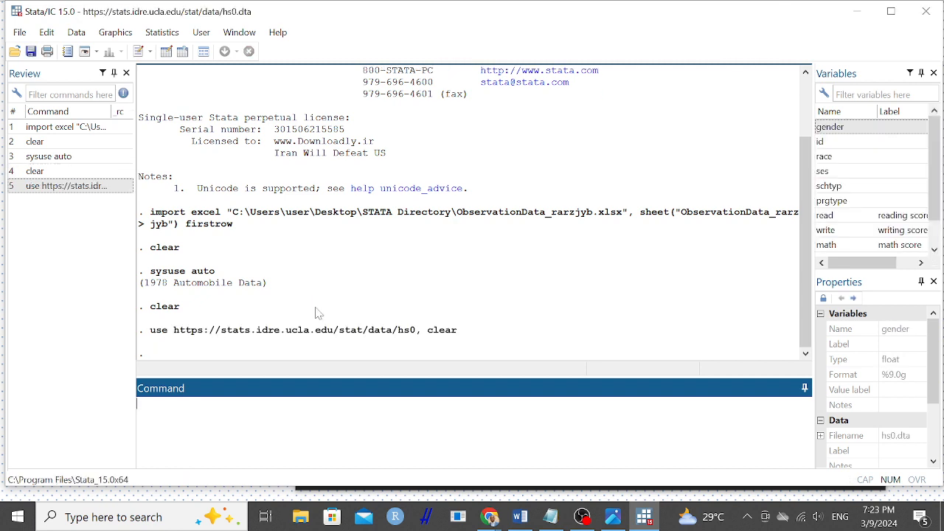
Examine the hs0 dataset's variable list and its observations in the Data Editor, and close the editor.
scroll(939, 245, "down", 1)
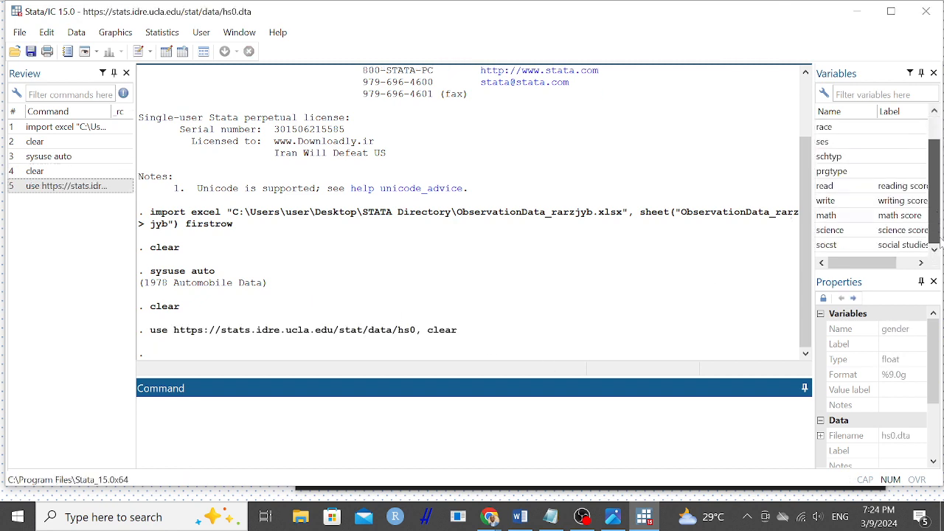
scroll(933, 184, "up", 1)
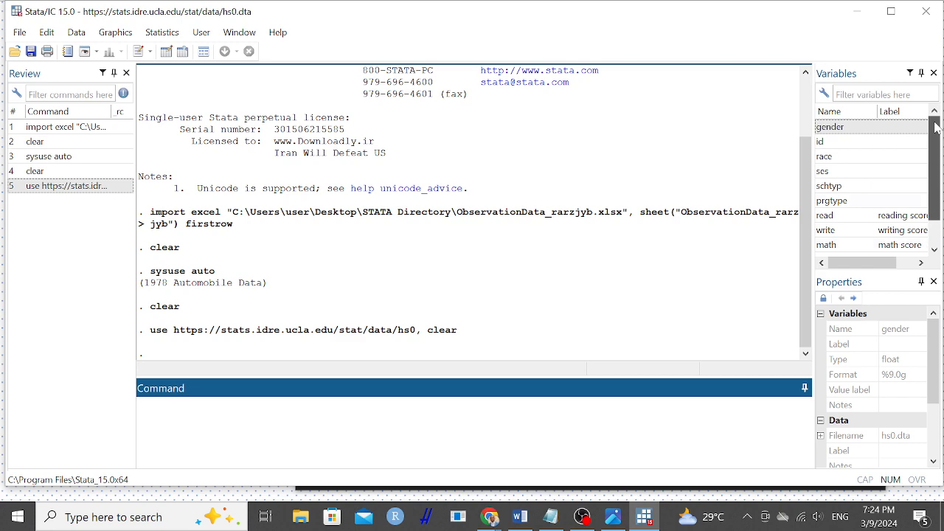
left_click(166, 51)
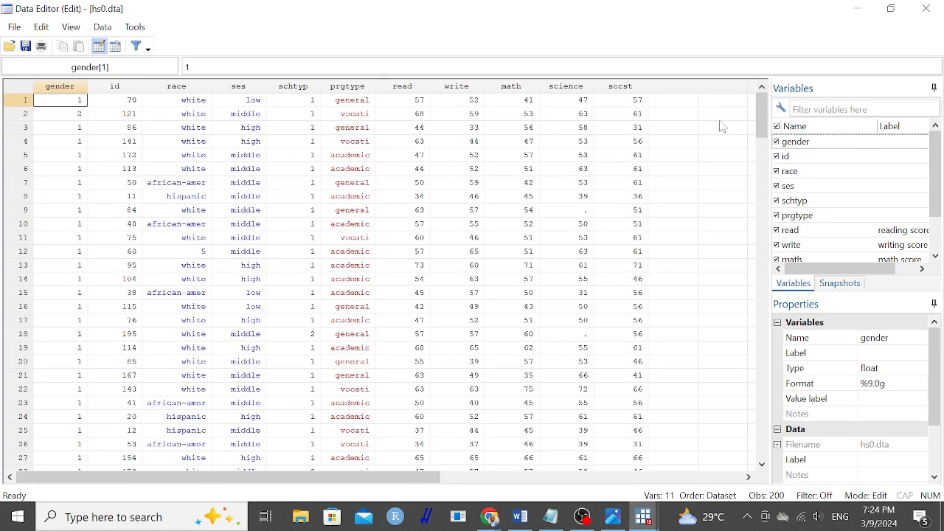
left_click_drag(761, 121, 770, 103)
mouse_move(443, 481)
left_mouse_down()
mouse_move(567, 480)
mouse_move(441, 480)
left_mouse_up()
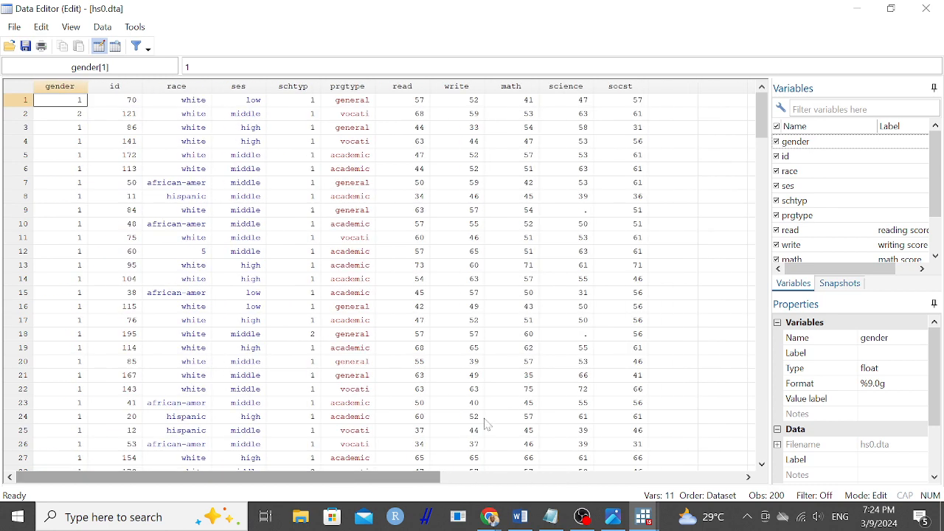
left_click_drag(934, 203, 934, 251)
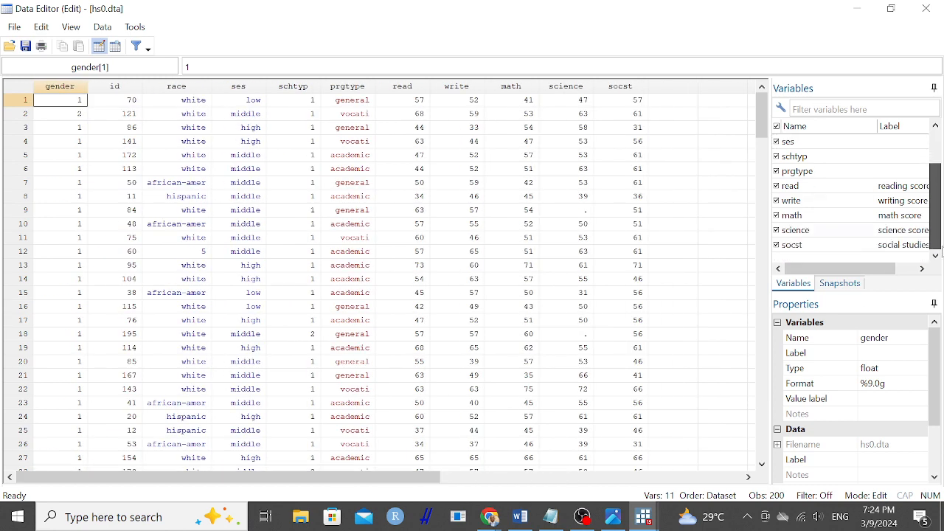
mouse_move(841, 268)
left_mouse_down()
mouse_move(863, 268)
mouse_move(841, 269)
left_mouse_up()
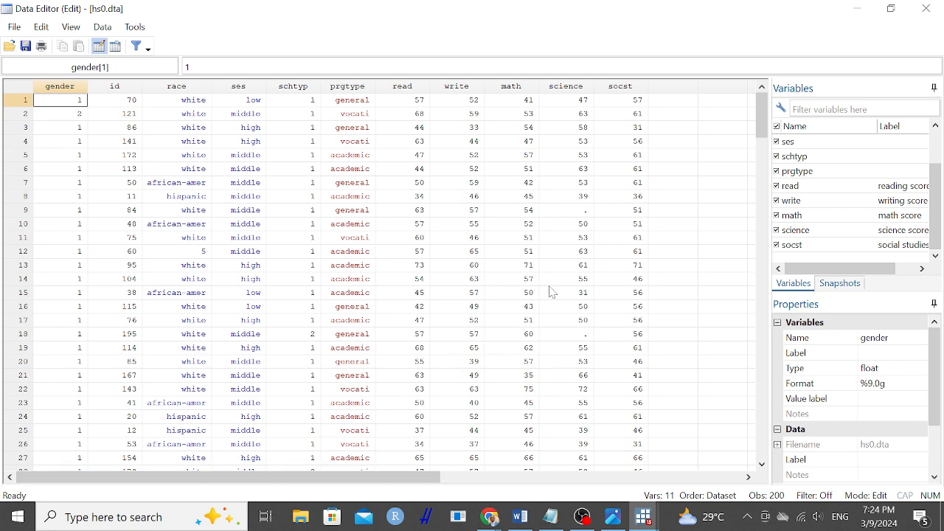
left_click_drag(435, 478, 323, 476)
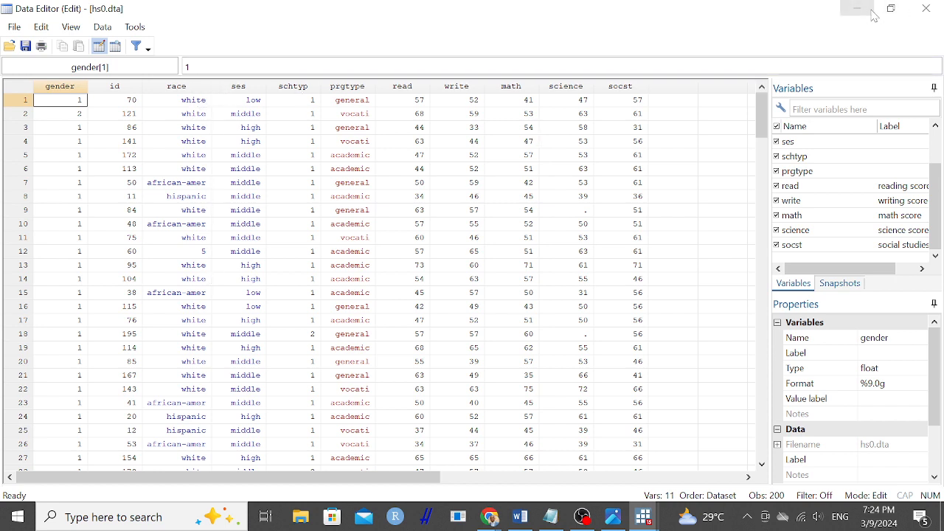
left_click(923, 11)
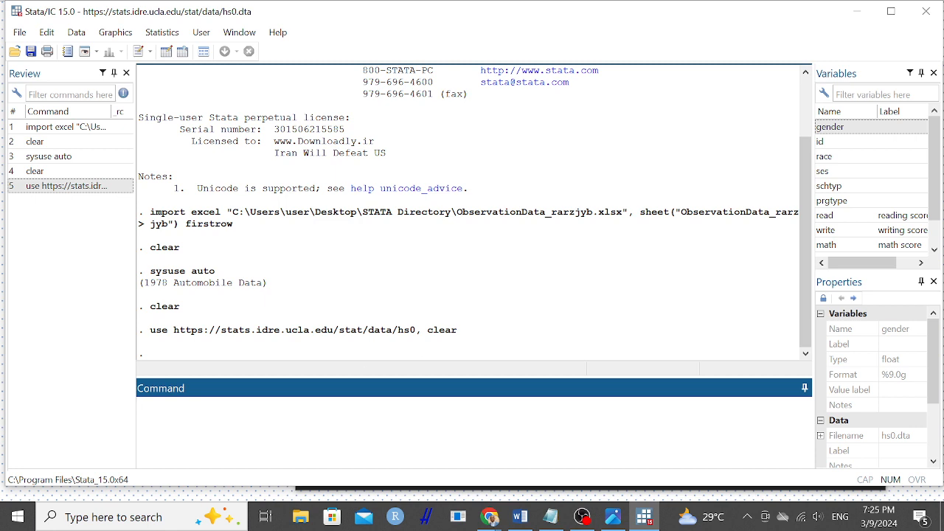
Run clear to remove the hs0 dataset from memory.
type("claer")
key("BackSpace")
key("BackSpace")
key("BackSpace")
type("r")
key("Return")
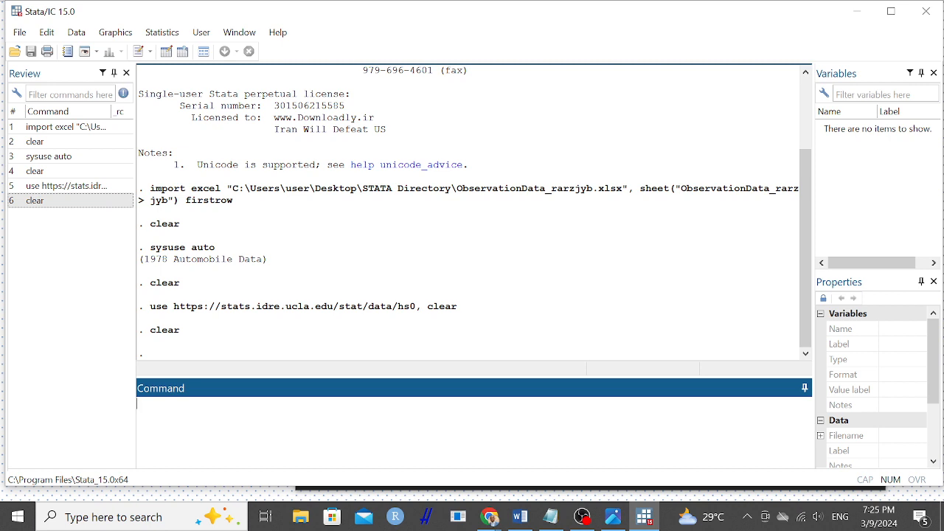
Load the online auto dataset with the command webuse auto, and run clear to remove it from memory.
type("webuse auto")
key("Return")
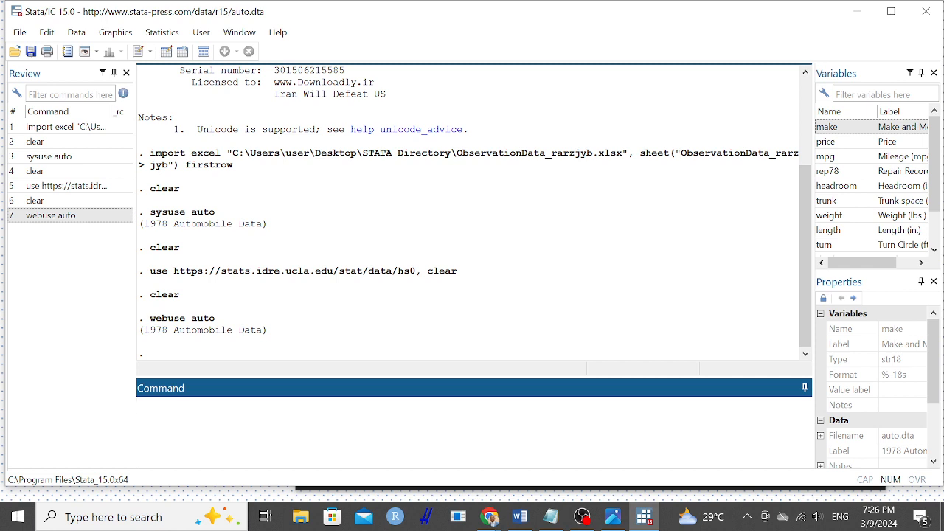
type("claer")
key("BackSpace")
key("BackSpace")
key("BackSpace")
type("ear")
key("Return")
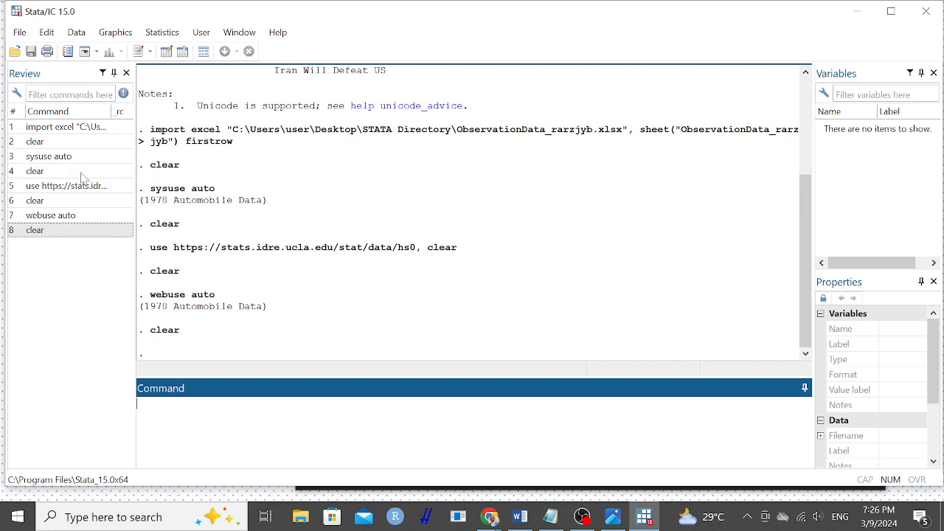
Reuse the earlier webuse auto command, changed to webuse auto4, to load the auto4 dataset from the web.
left_click(63, 216)
left_click(206, 404)
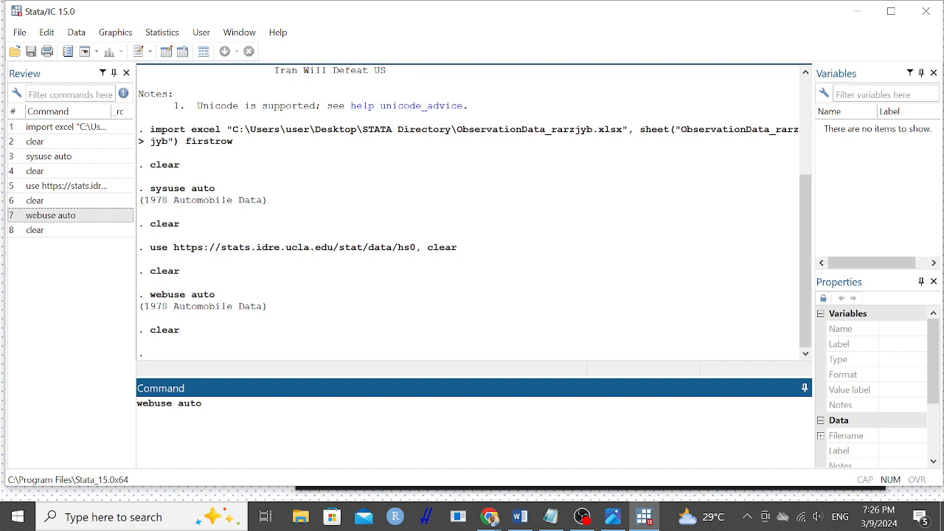
type("4")
key("Return")
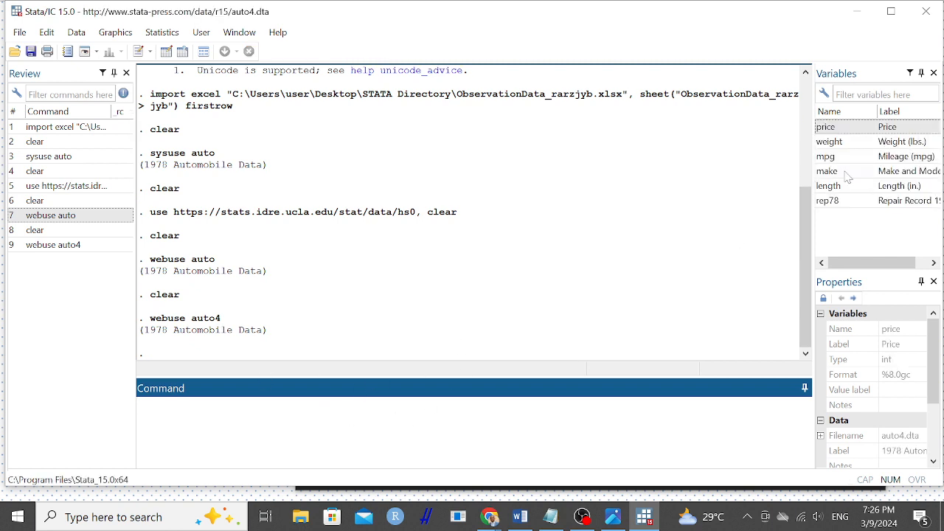
Examine the auto4 dataset's observations in the Data Editor, and close the editor.
left_click(166, 51)
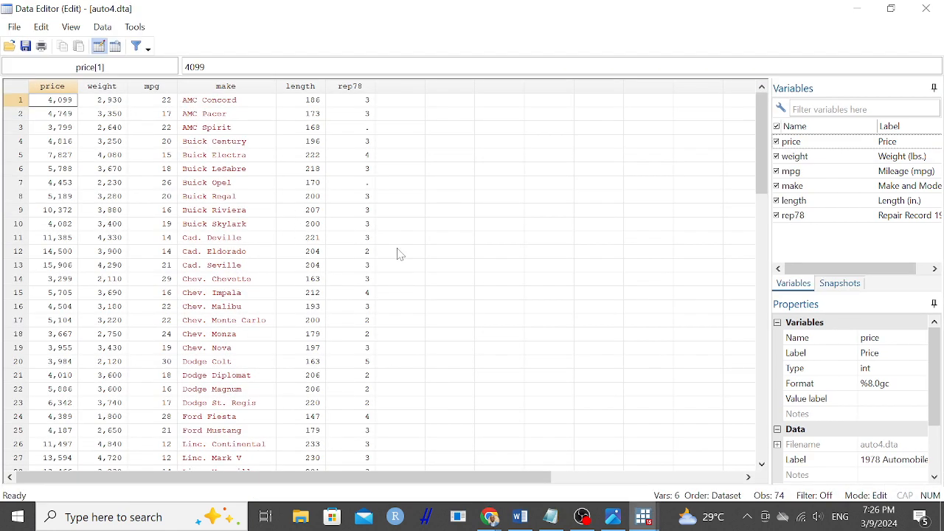
left_click_drag(759, 149, 664, 108)
left_click(923, 9)
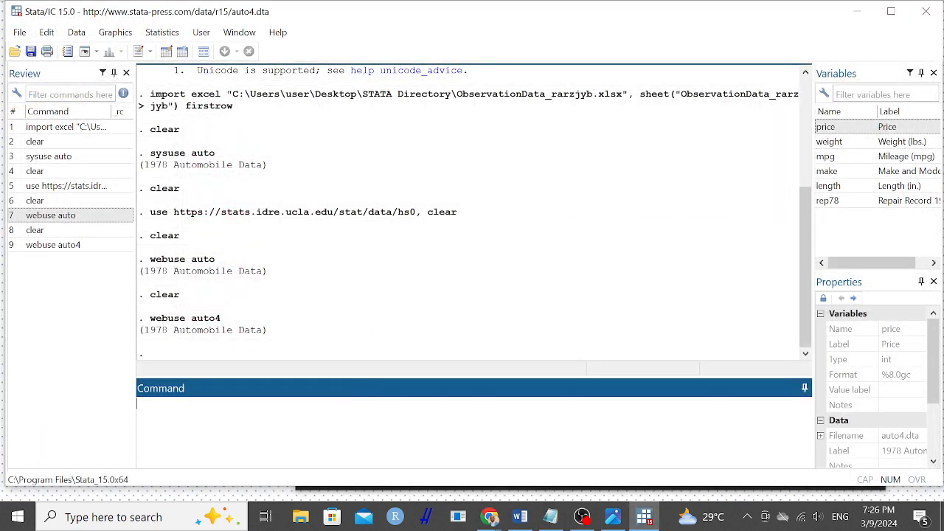